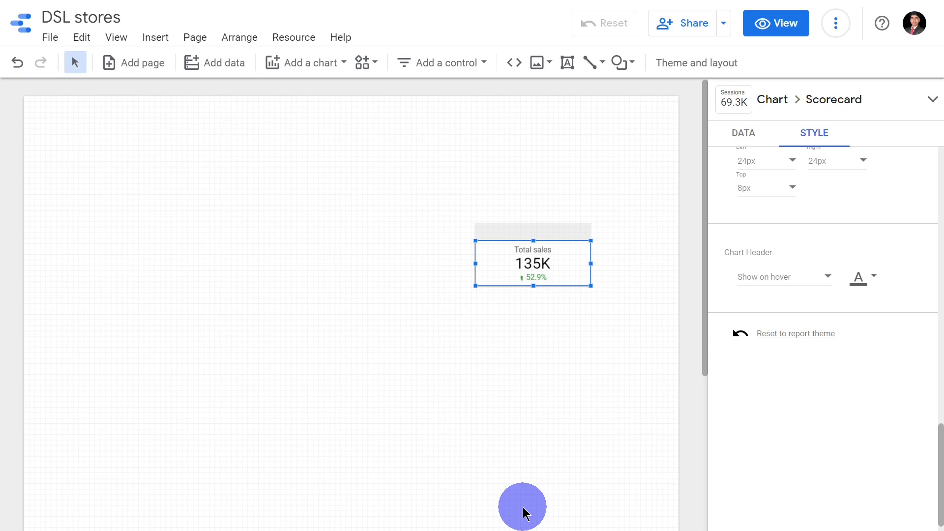
# - Add a table chart to the empty area of the report canvas beside the Total sales scorecard
pyautogui.click(483, 432)
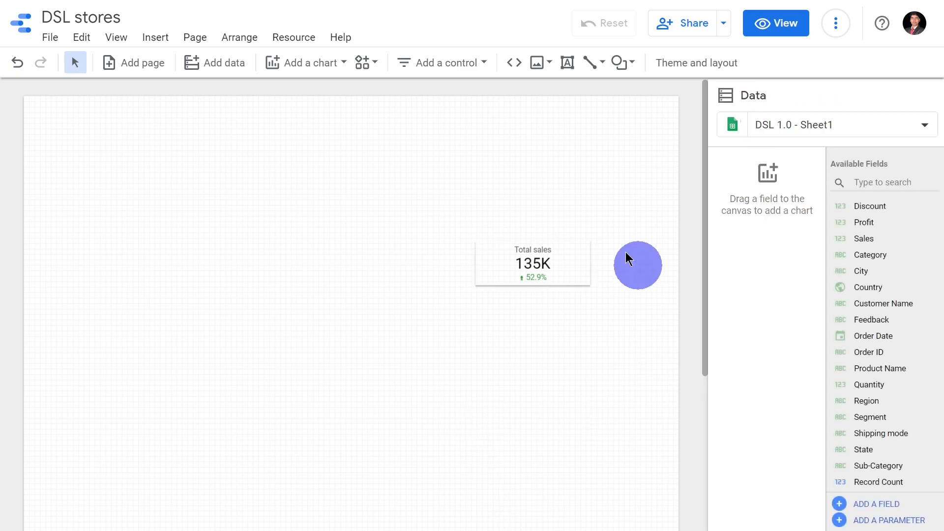
pyautogui.click(457, 74)
pyautogui.click(306, 74)
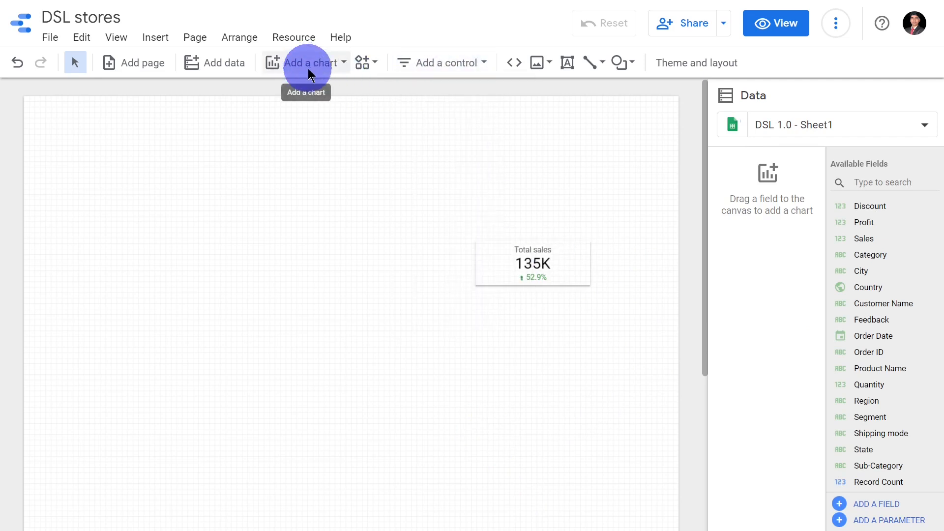
pyautogui.click(295, 105)
pyautogui.click(84, 173)
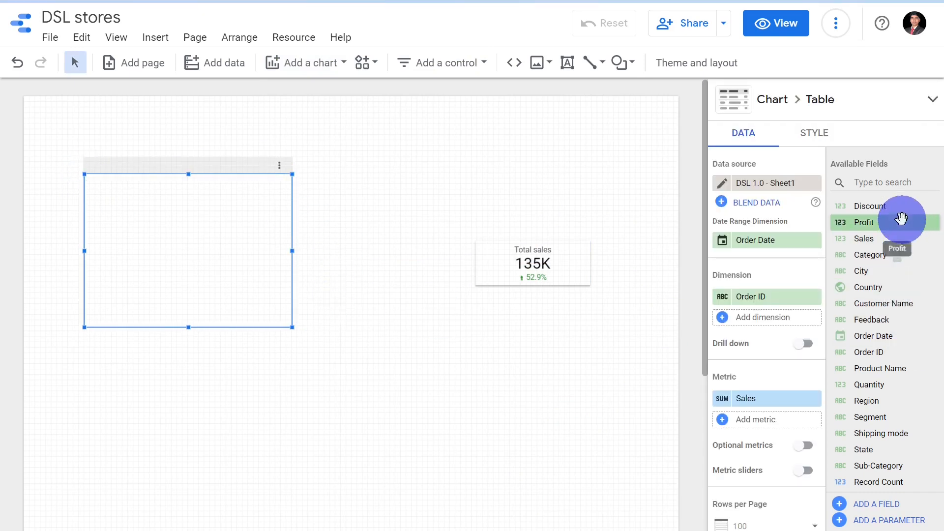
# - Set the table's dimension to Sub-Category and its metric to Profit, and enlarge the table to fit all its rows
pyautogui.moveTo(906, 465); pyautogui.dragTo(786, 293)
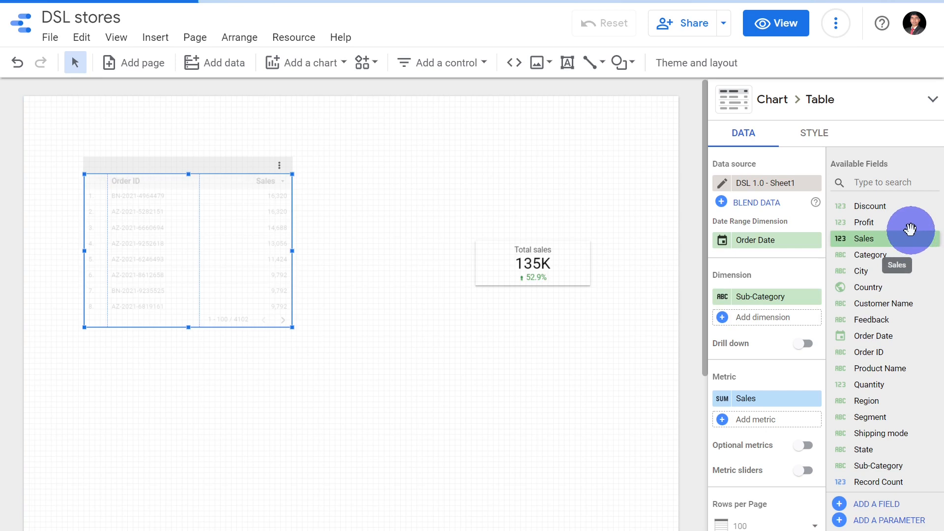
pyautogui.moveTo(902, 221); pyautogui.dragTo(794, 399)
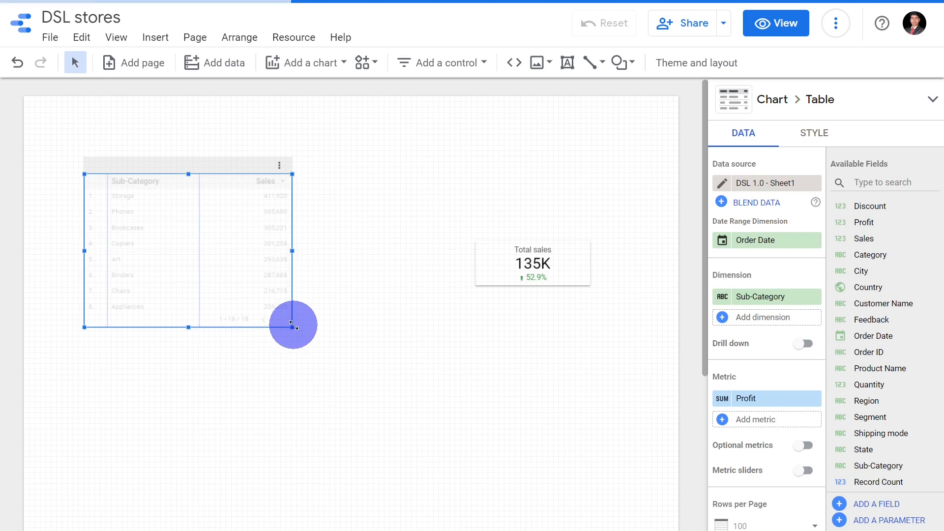
pyautogui.moveTo(292, 326); pyautogui.dragTo(338, 527)
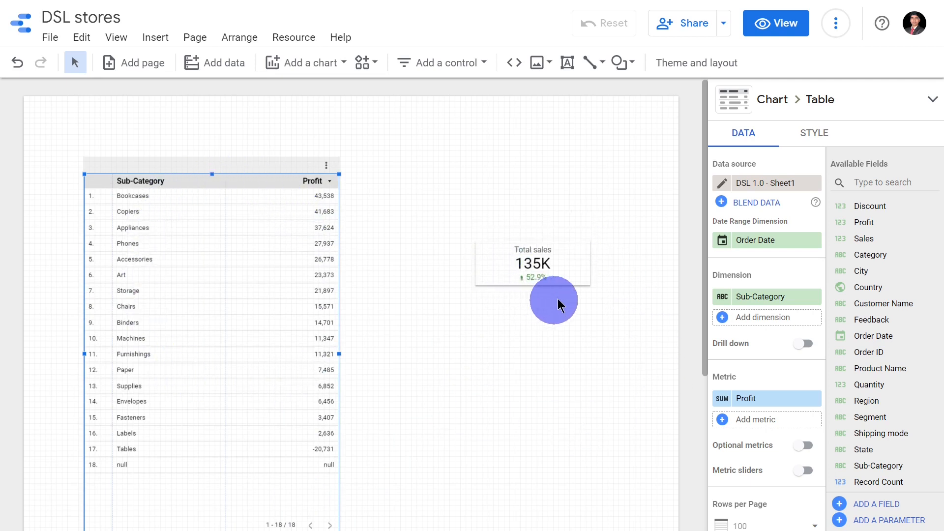
# - Set the Total sales scorecard's default date range to Auto and move the scorecard lower, nearer the table
pyautogui.click(558, 264)
pyautogui.scroll(-3, 786, 307)
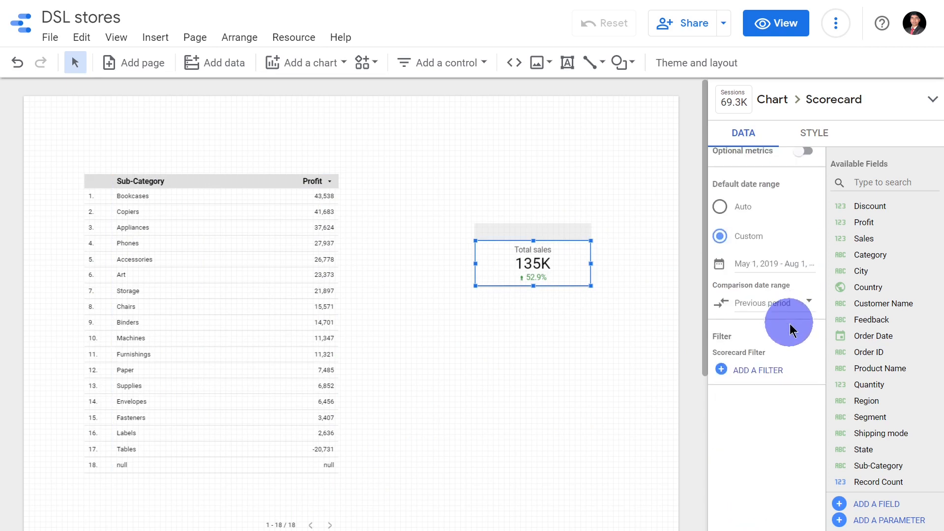
pyautogui.click(731, 218)
pyautogui.click(661, 263)
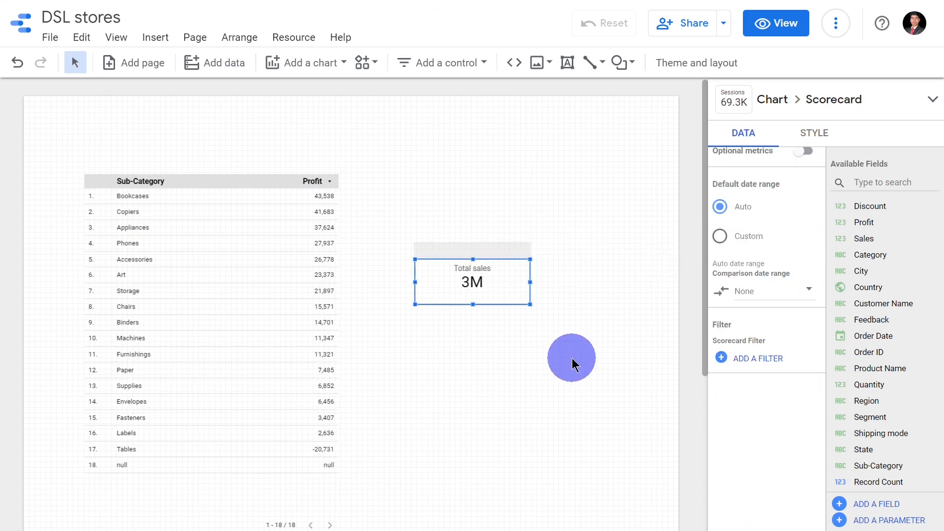
pyautogui.moveTo(524, 246); pyautogui.dragTo(529, 284)
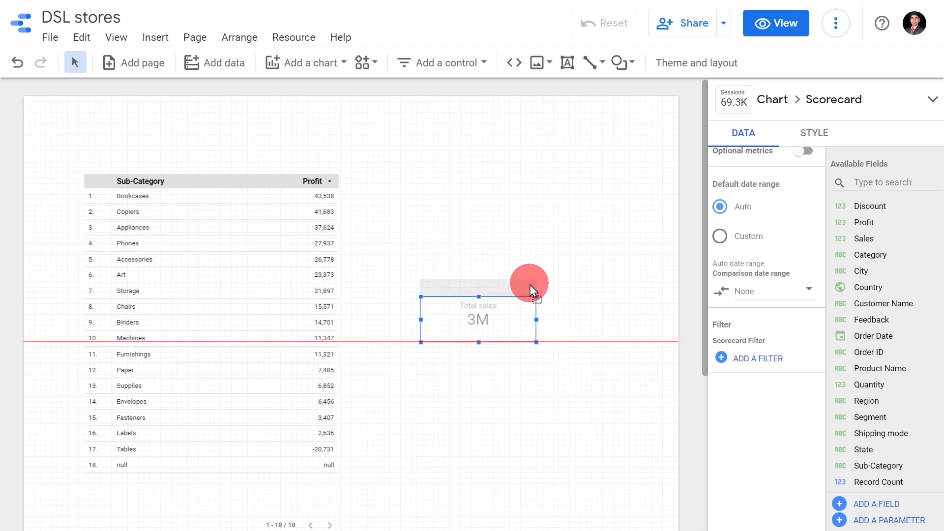
# - Add a drop-down list control above the scorecard and set its control field to Region
pyautogui.click(469, 64)
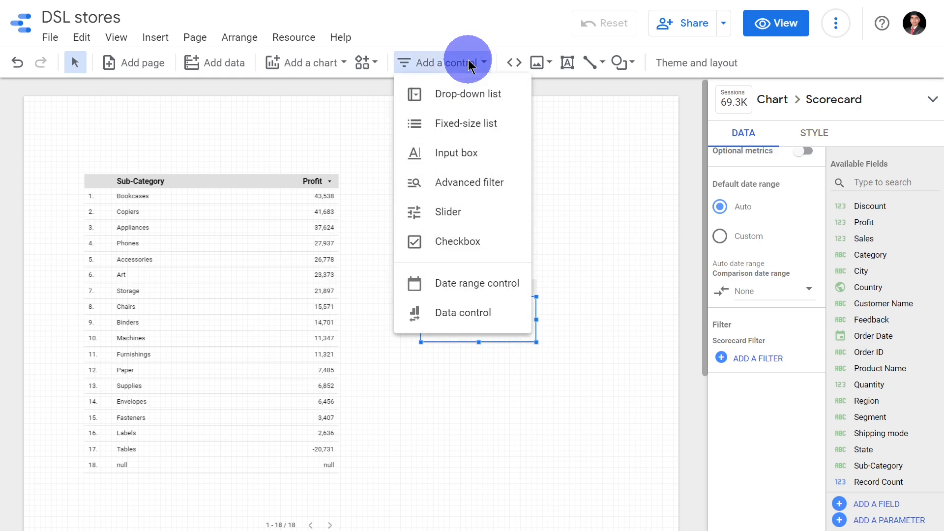
pyautogui.click(483, 95)
pyautogui.moveTo(428, 158); pyautogui.dragTo(427, 161)
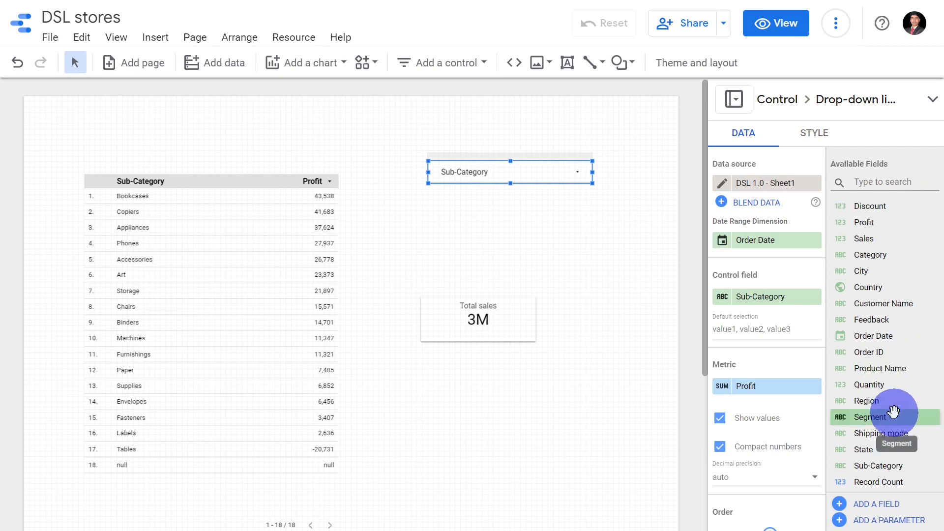
pyautogui.moveTo(885, 399); pyautogui.dragTo(769, 295)
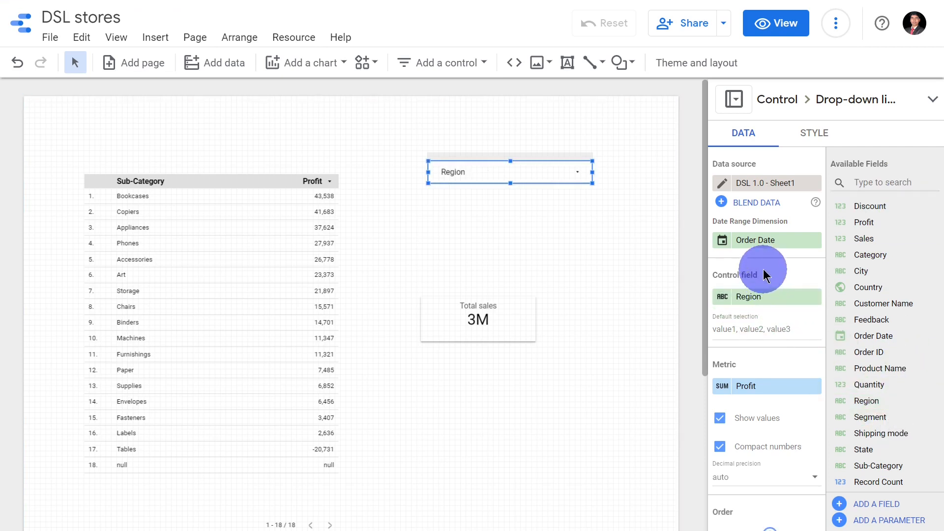
# - Test the Region filter in view mode with East only, Central only, and both regions together
pyautogui.click(767, 22)
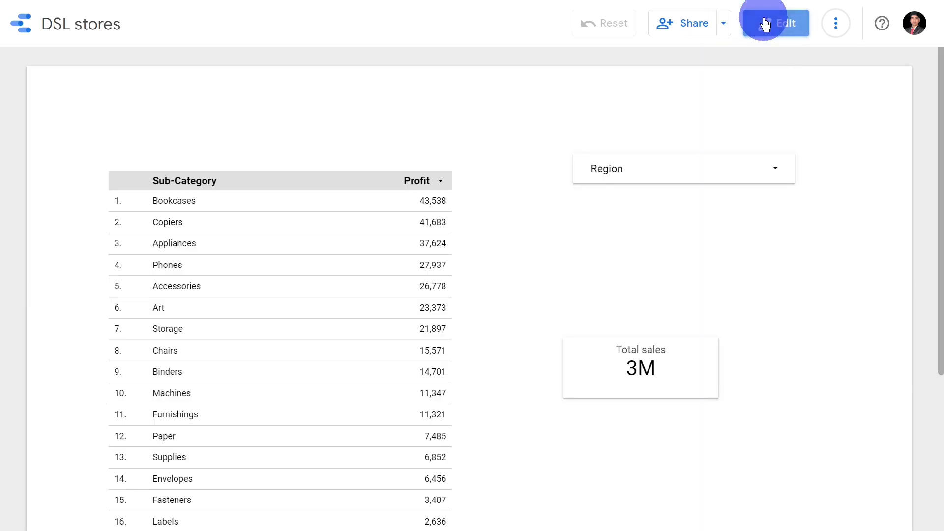
pyautogui.click(780, 181)
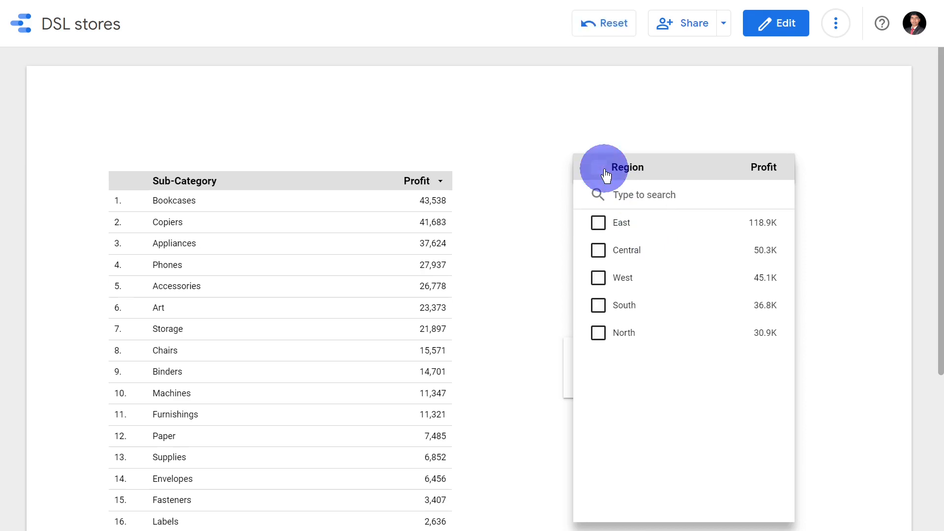
pyautogui.click(599, 167)
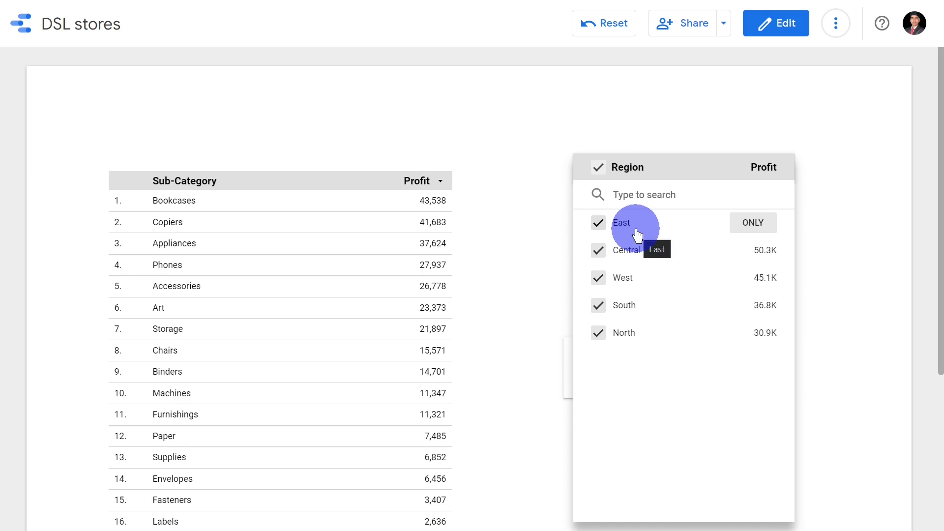
pyautogui.click(748, 225)
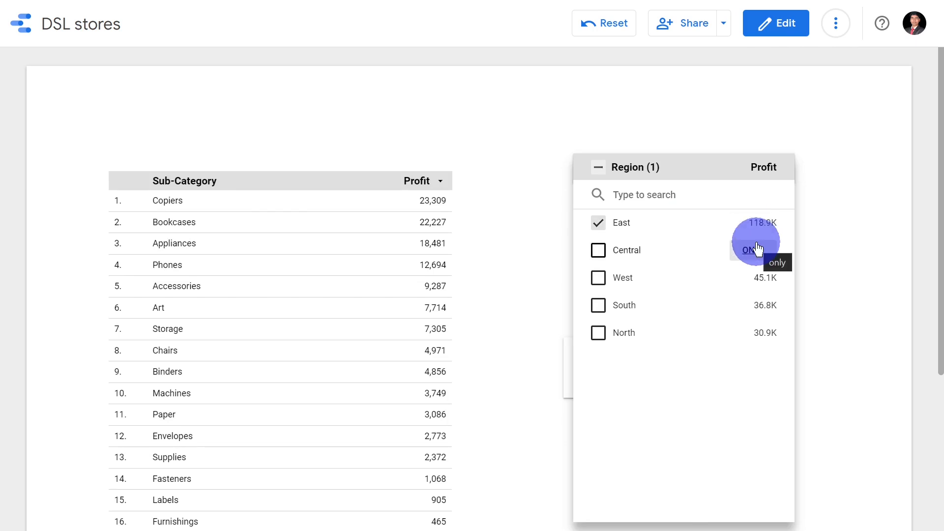
pyautogui.click(751, 250)
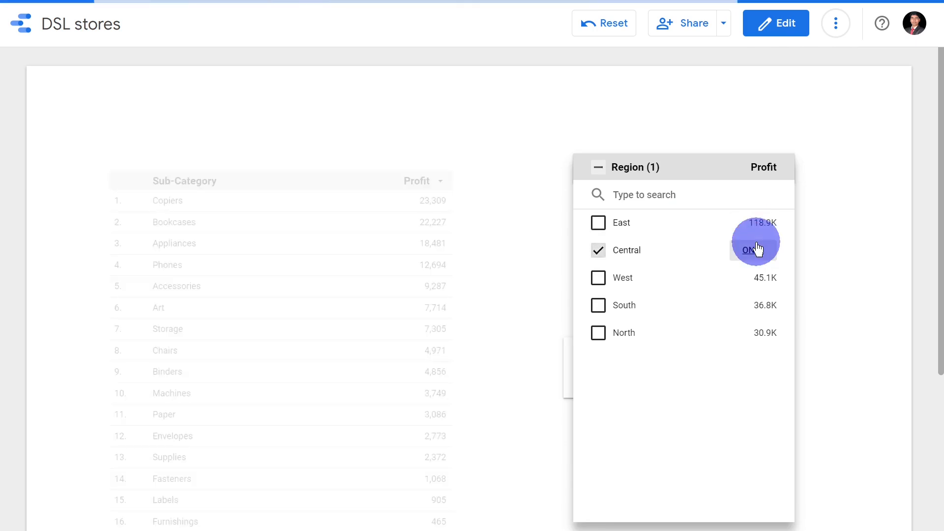
pyautogui.click(599, 224)
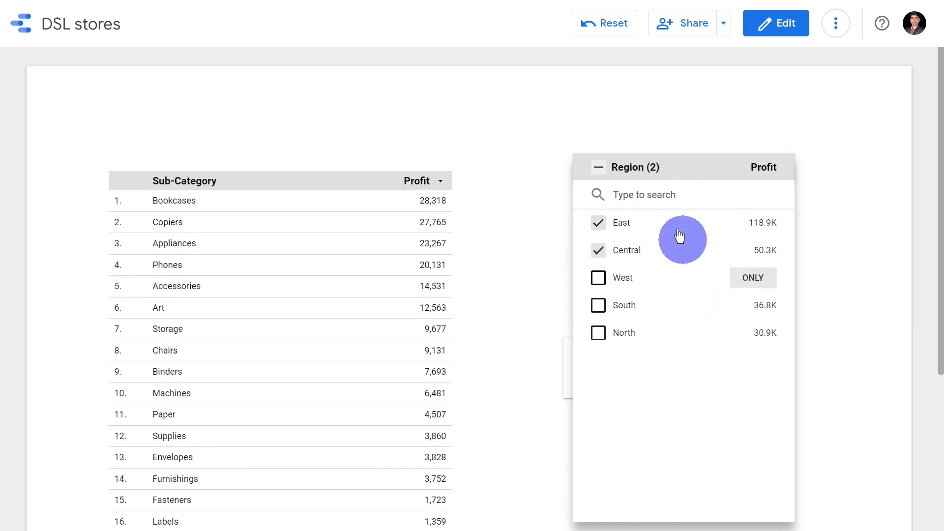
# - Return to edit mode and reselect all regions in the Region drop-down list
pyautogui.click(779, 31)
pyautogui.click(579, 172)
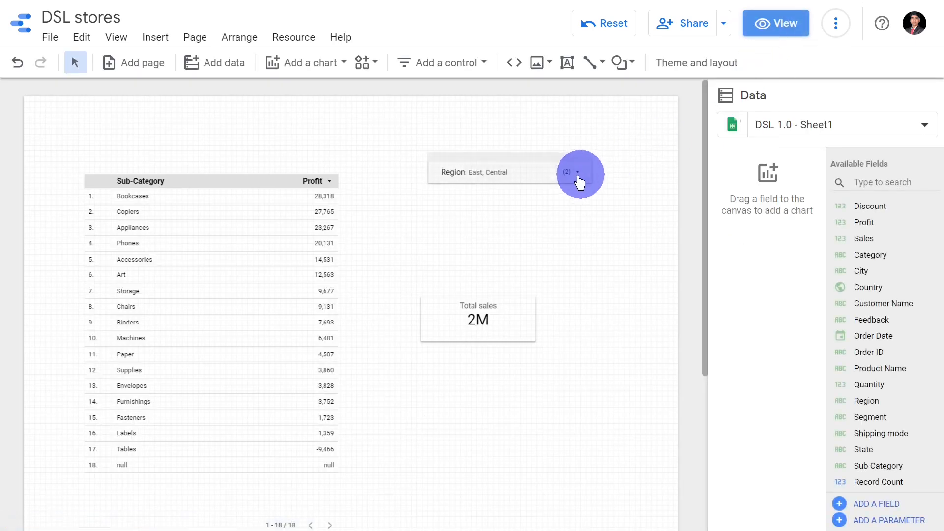
pyautogui.click(570, 173)
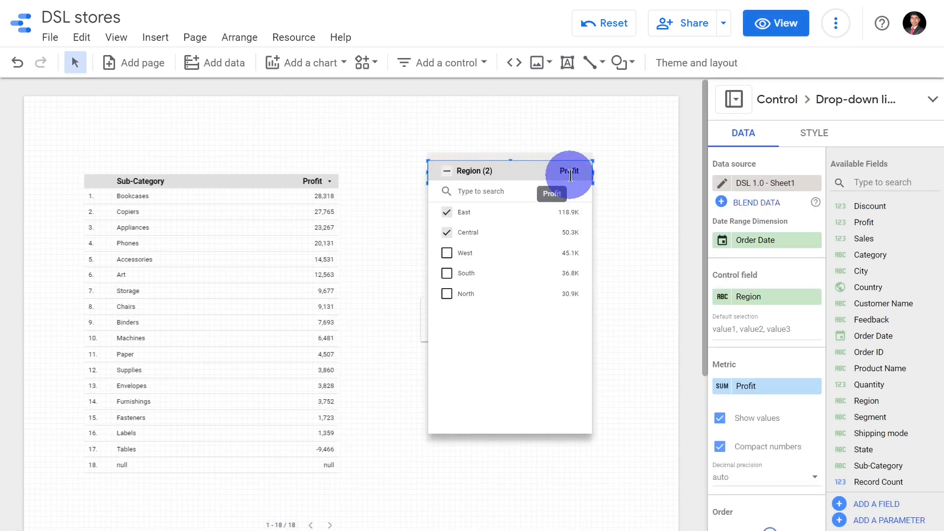
pyautogui.click(447, 171)
pyautogui.click(597, 137)
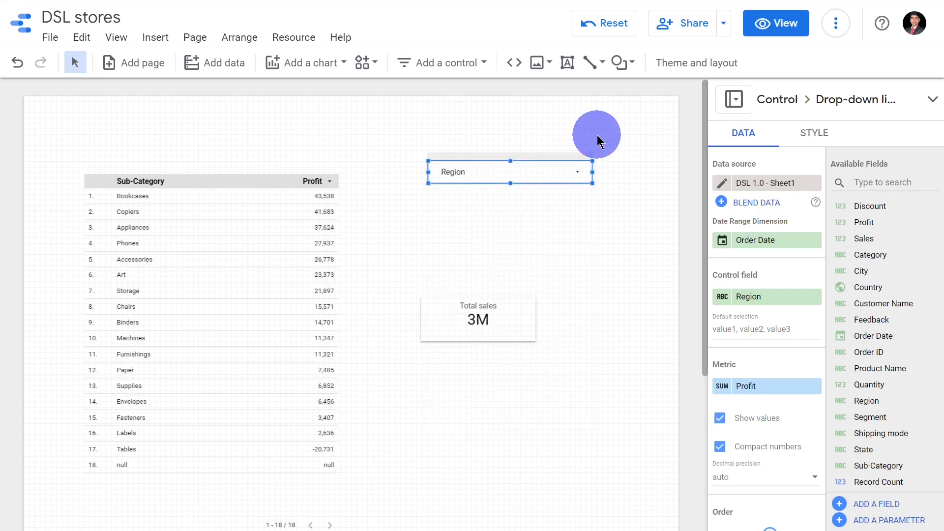
# - Order the Region drop-down list by Dimension in ascending order and check the order of its entries
pyautogui.scroll(-3, 761, 230)
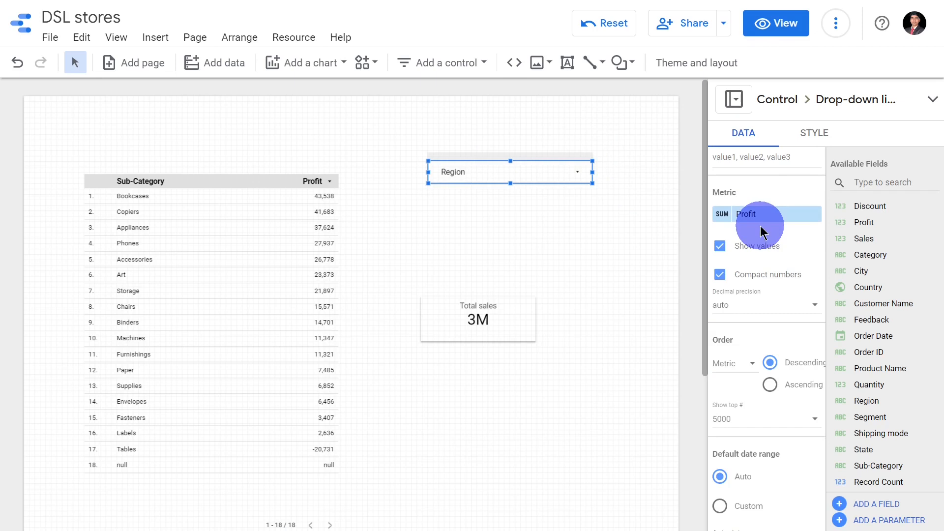
pyautogui.scroll(-3, 767, 241)
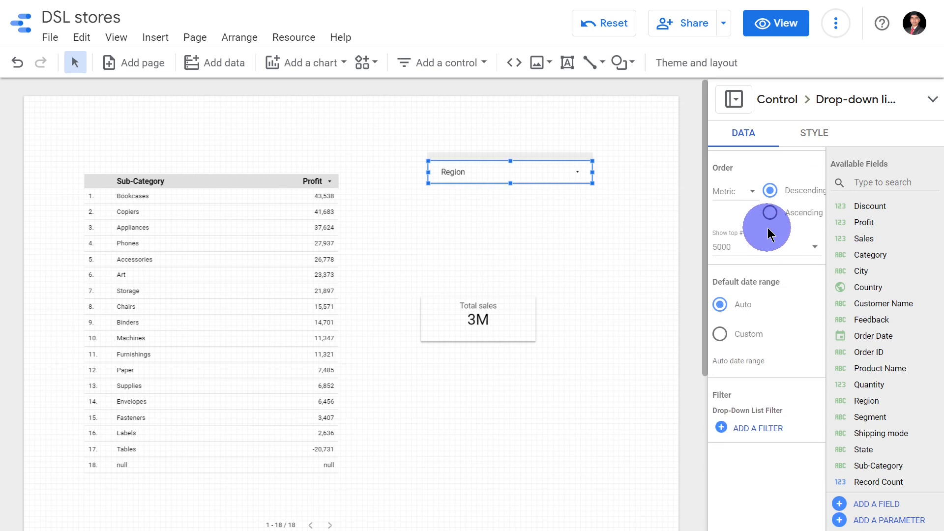
pyautogui.click(747, 191)
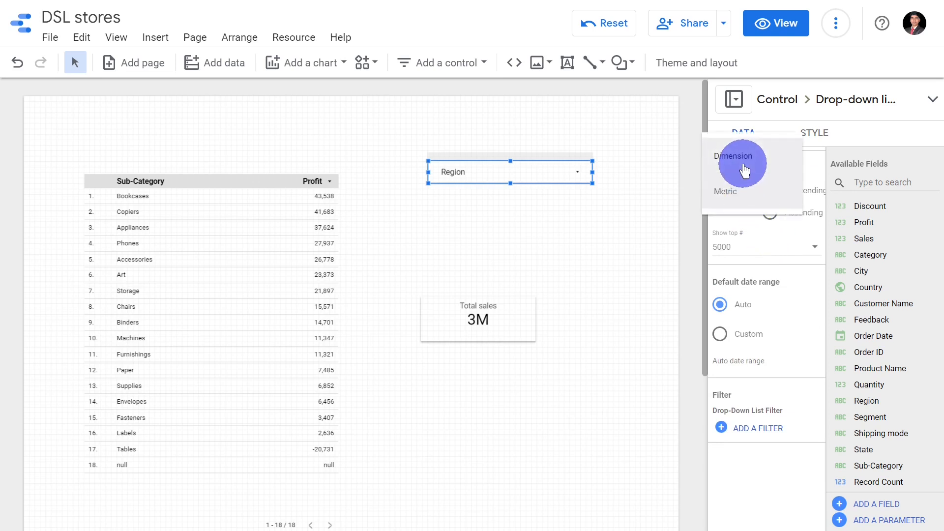
pyautogui.click(746, 173)
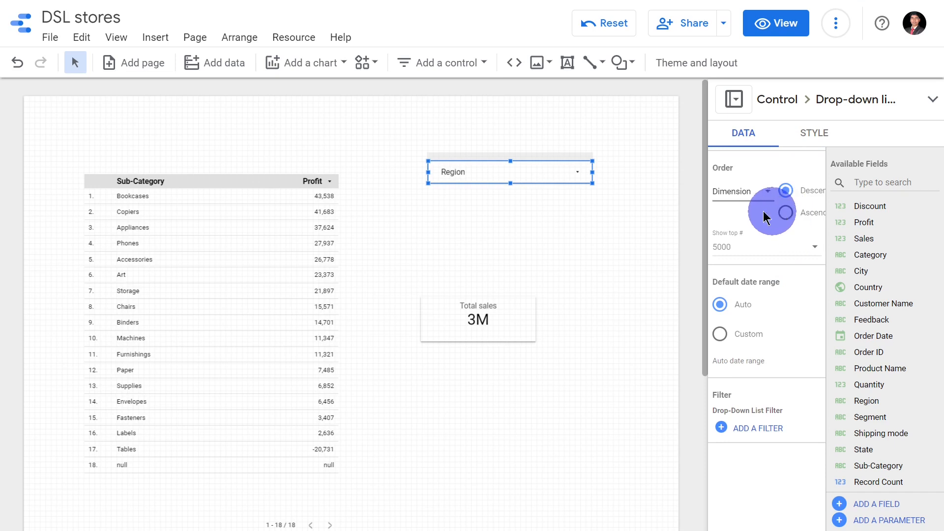
pyautogui.click(579, 171)
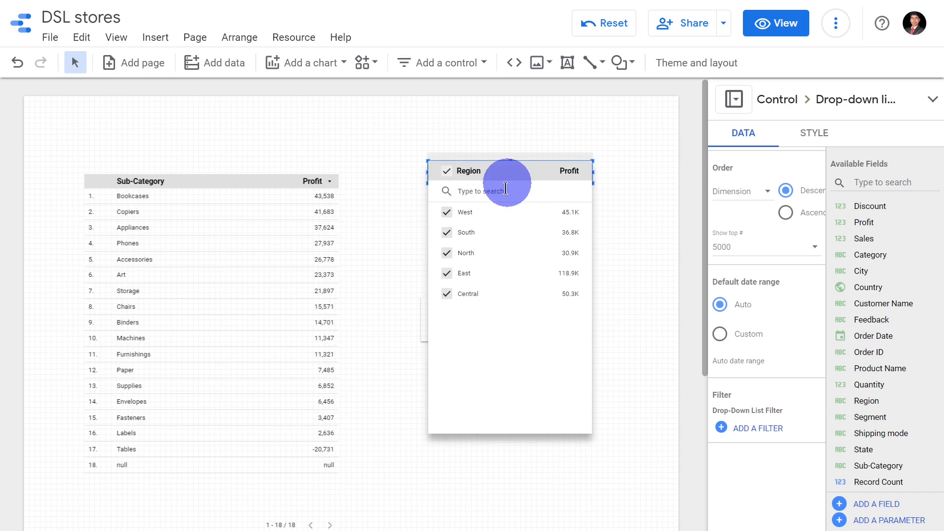
pyautogui.click(782, 217)
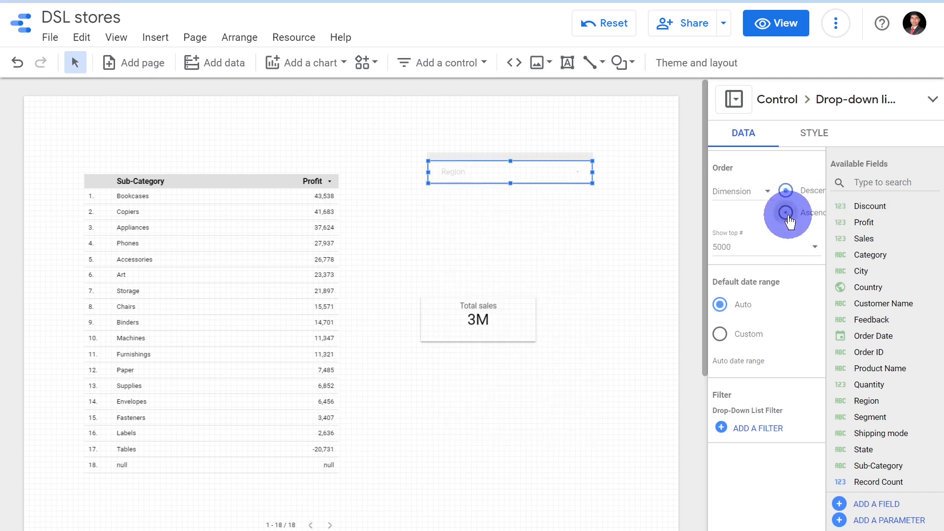
pyautogui.click(571, 173)
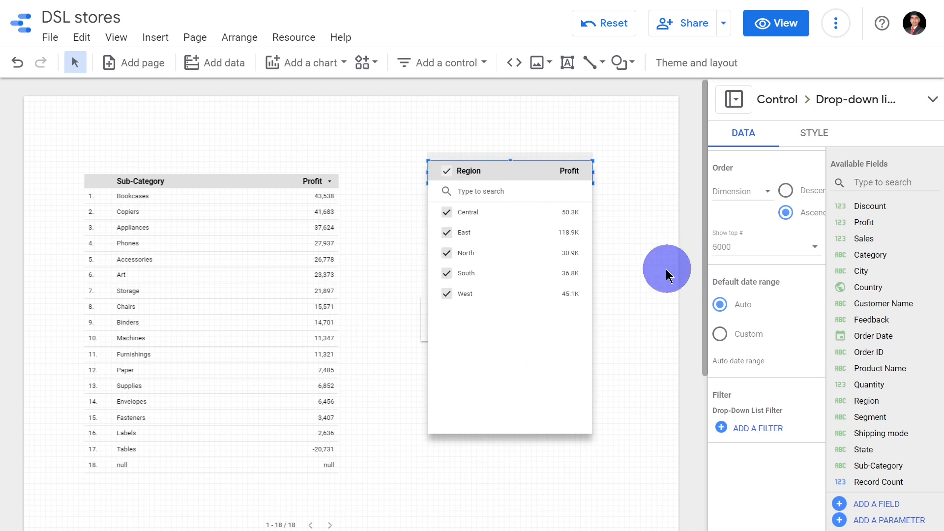
pyautogui.click(634, 238)
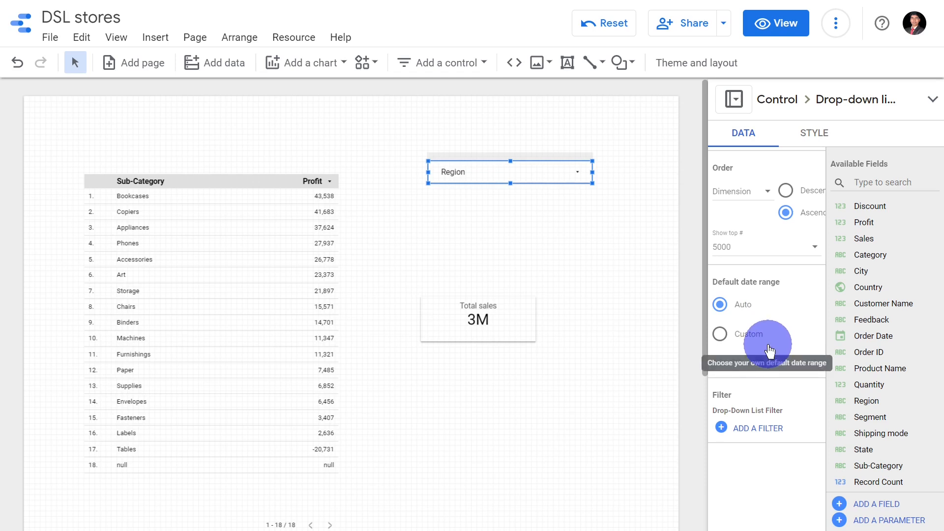
# - Test the Region filter in edit mode with Central only and with Central plus East, and reselect all regions
pyautogui.click(570, 168)
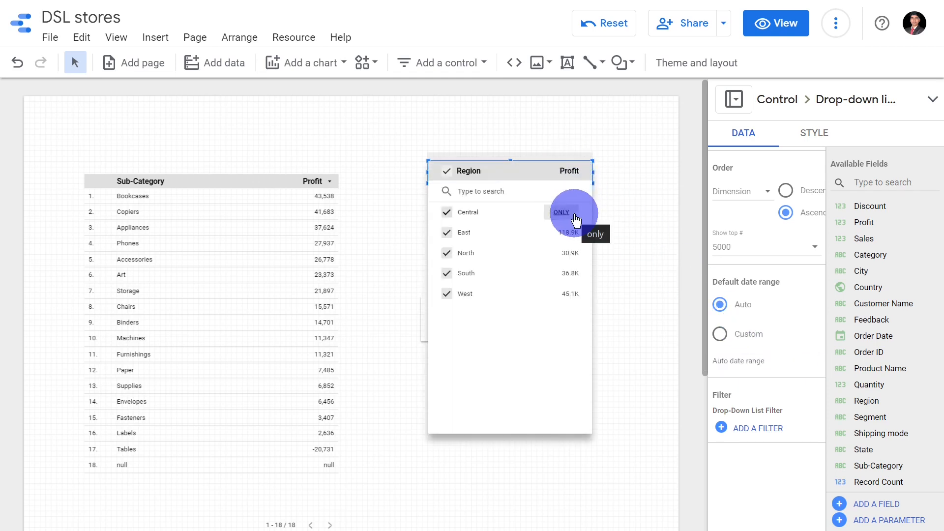
pyautogui.click(561, 212)
pyautogui.click(615, 241)
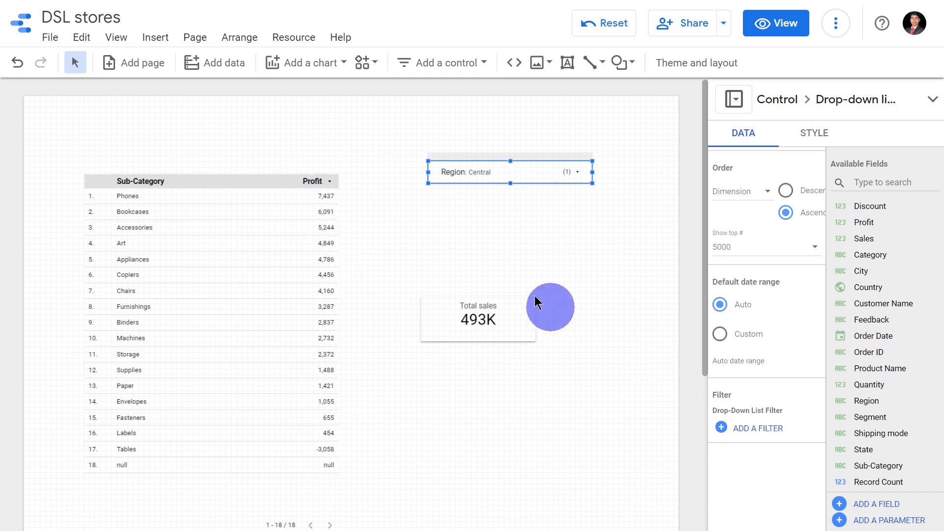
pyautogui.click(565, 172)
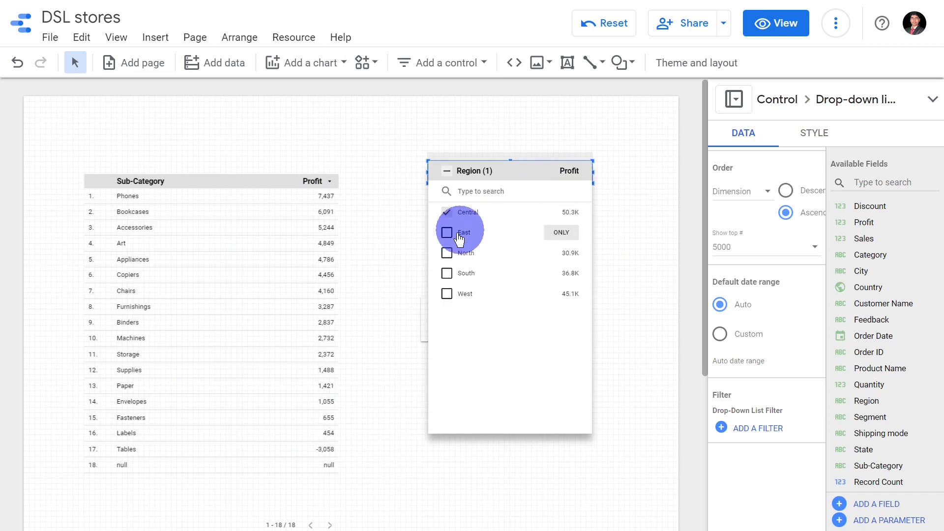
pyautogui.click(447, 233)
pyautogui.click(631, 257)
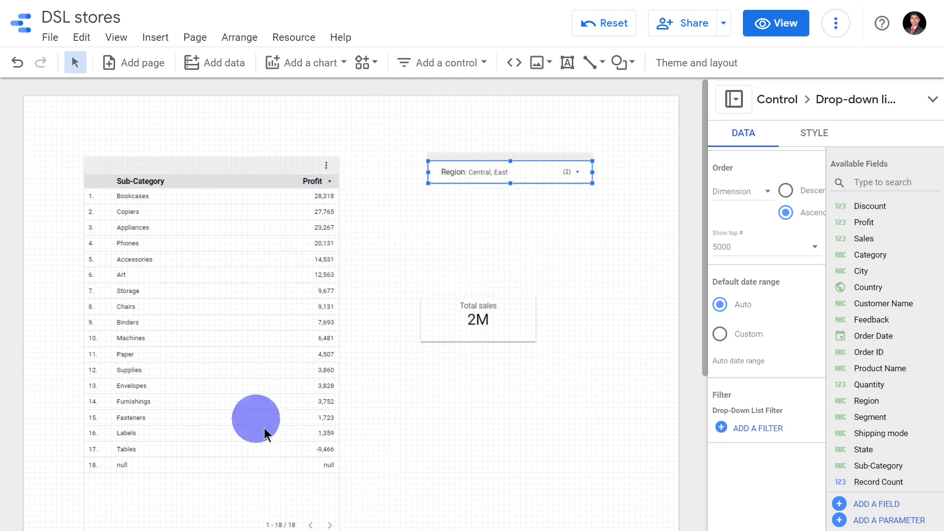
pyautogui.click(569, 176)
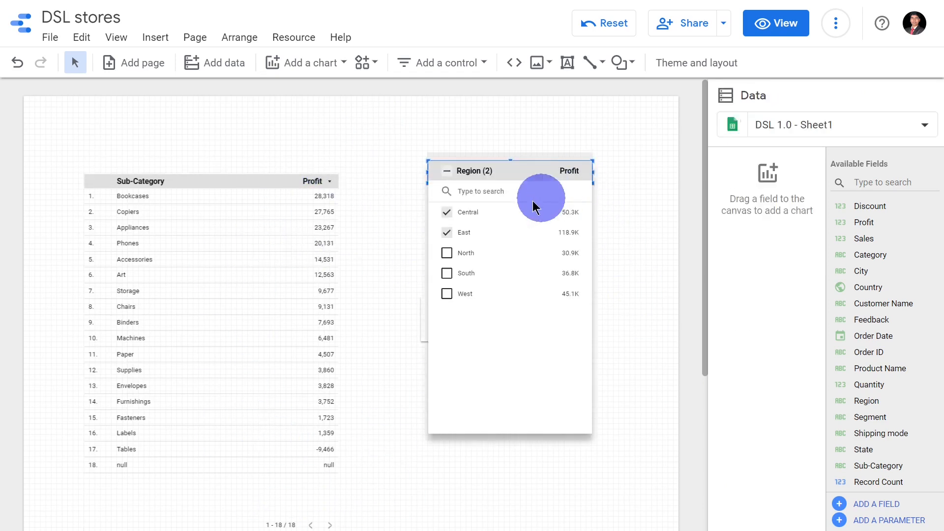
pyautogui.click(447, 172)
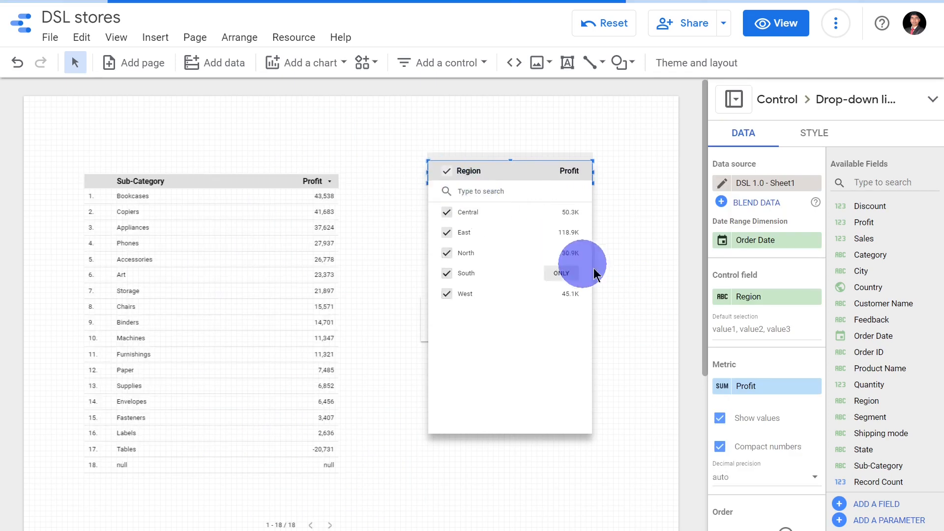
# - Close the open Region list and examine the style options of the Region drop-down control
pyautogui.click(606, 161)
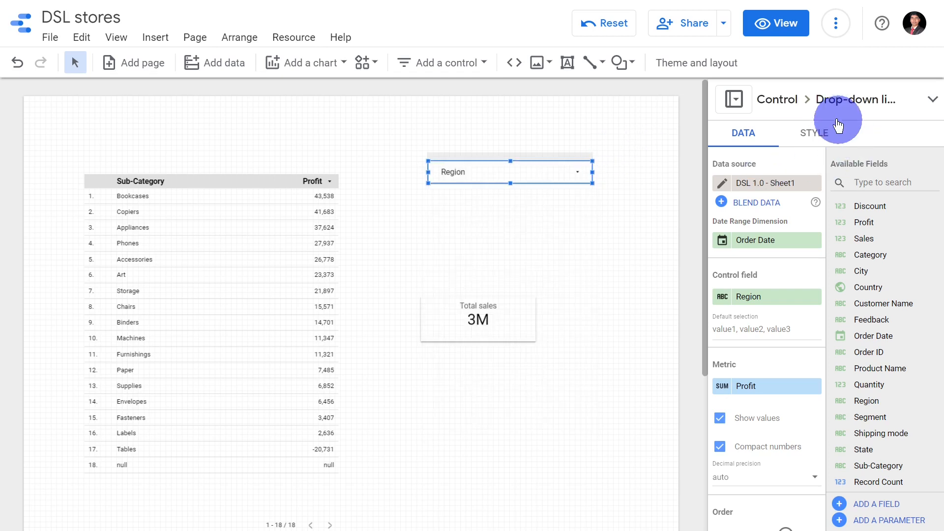
pyautogui.moveTo(812, 126)
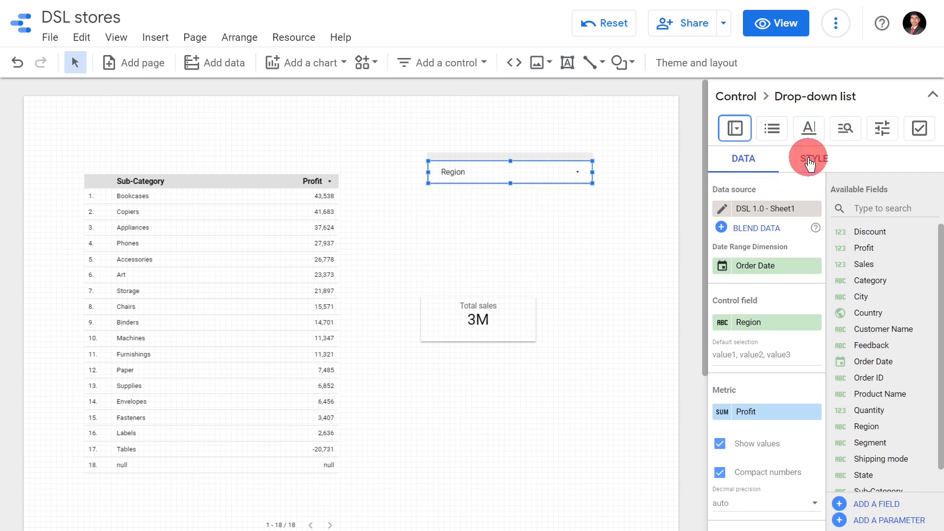
pyautogui.click(811, 159)
pyautogui.scroll(-6, 765, 226)
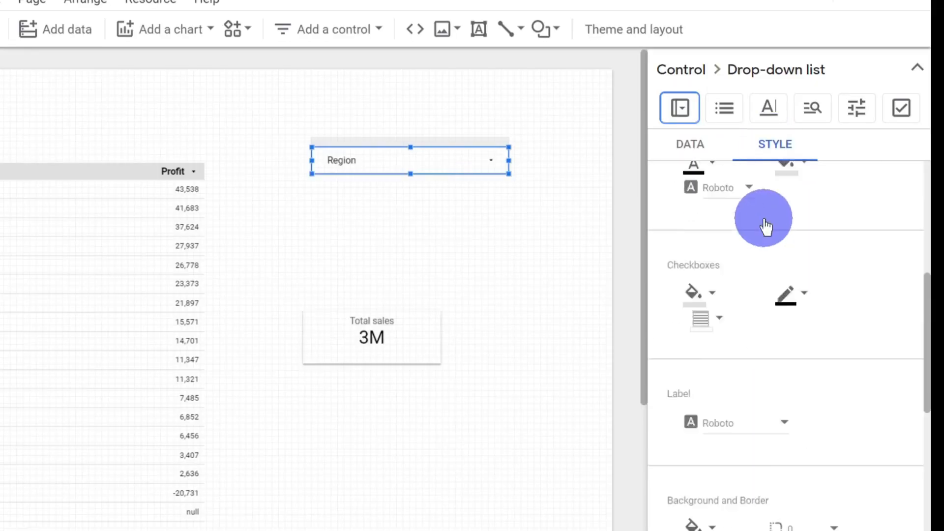
pyautogui.scroll(-4, 829, 370)
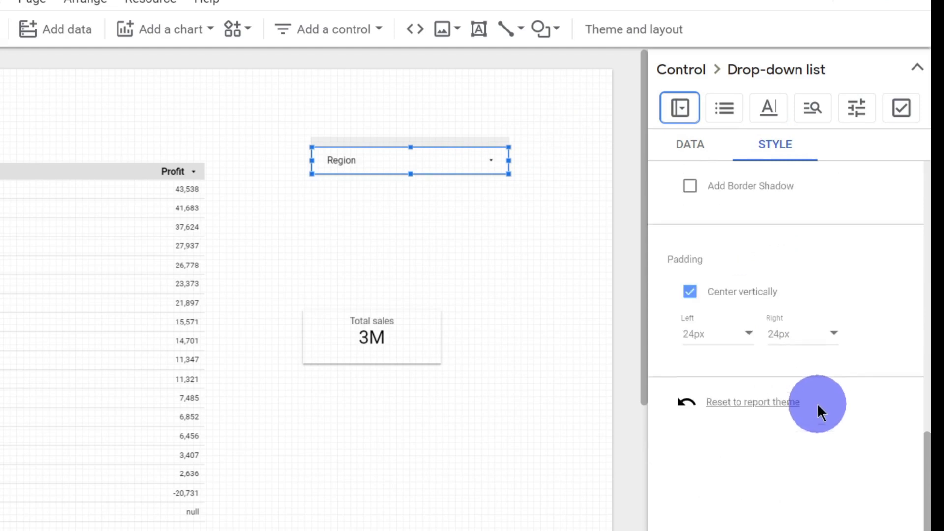
pyautogui.click(766, 382)
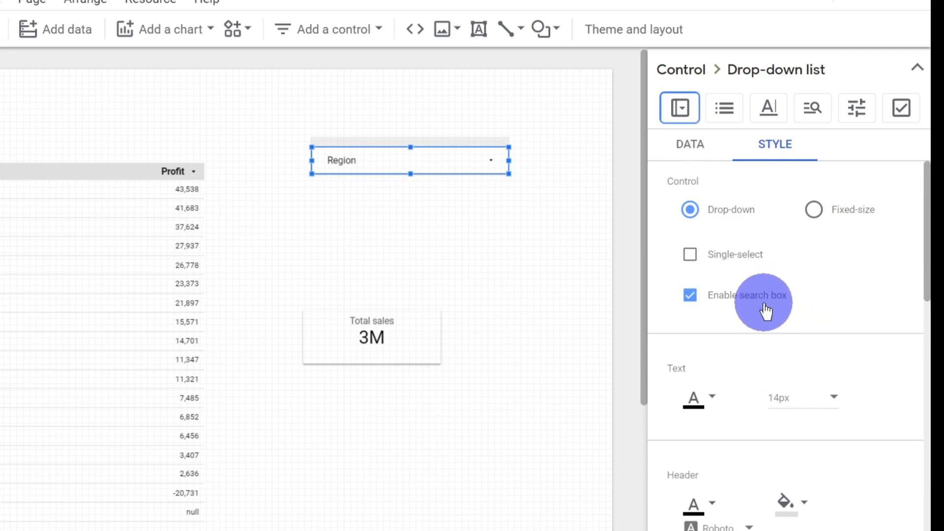
# - Try the search box in the Region drop-down list by searching for "centra", and clear the search
pyautogui.click(477, 167)
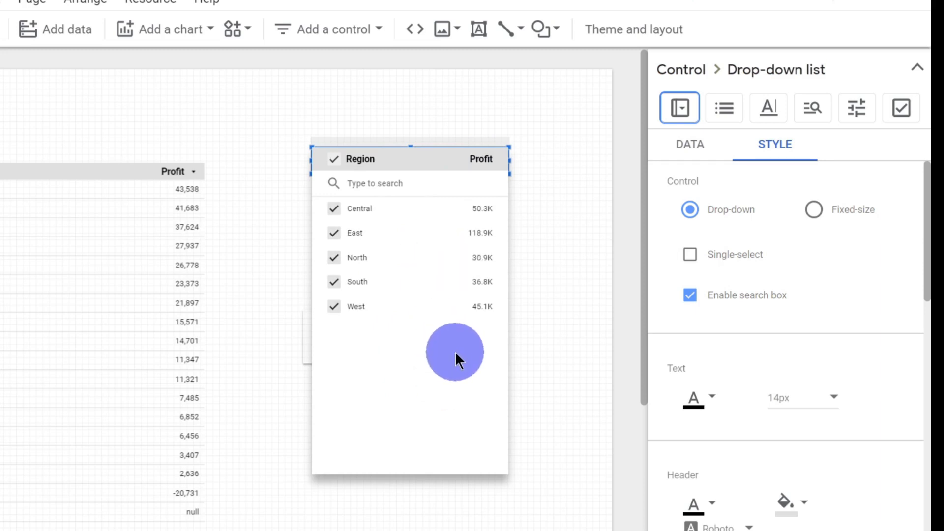
pyautogui.click(407, 186)
pyautogui.write('centra')
pyautogui.press('BackSpace')
pyautogui.press('BackSpace')
pyautogui.press('BackSpace')
pyautogui.press('BackSpace')
pyautogui.press('BackSpace')
pyautogui.press('BackSpace')
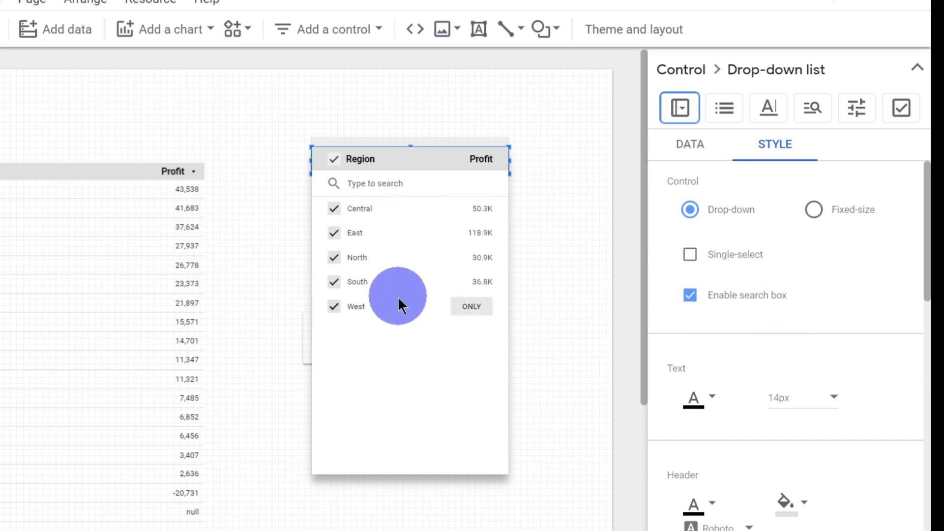
# - Test single-select on the Region drop-down list by choosing North, and turn single-select off again
pyautogui.click(708, 261)
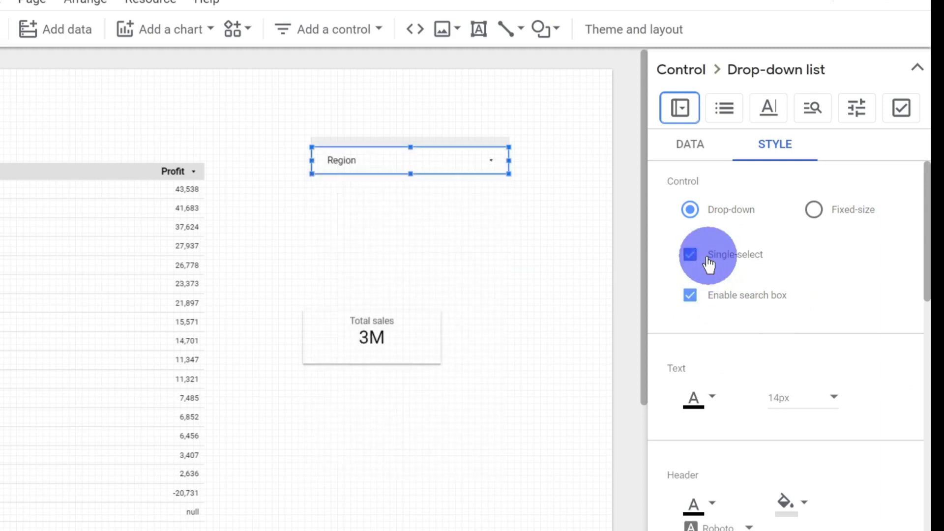
pyautogui.click(466, 165)
pyautogui.click(385, 240)
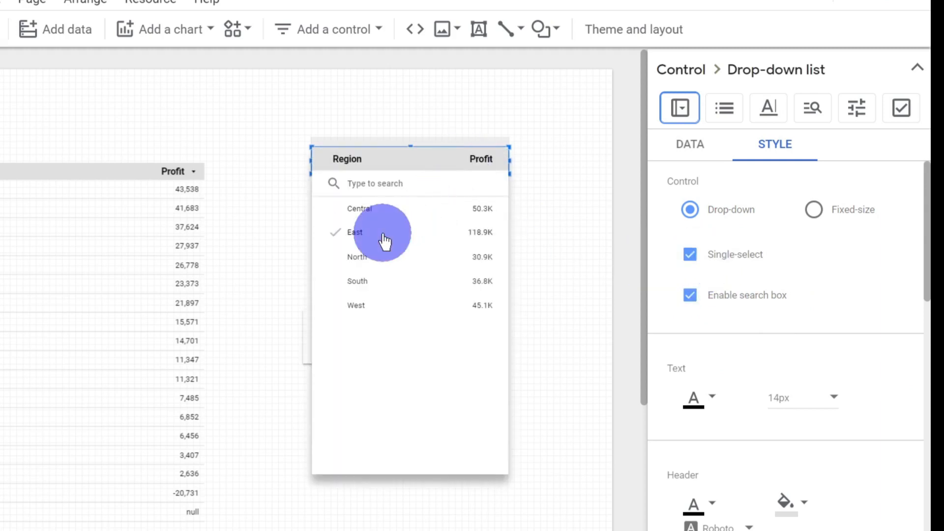
pyautogui.click(382, 259)
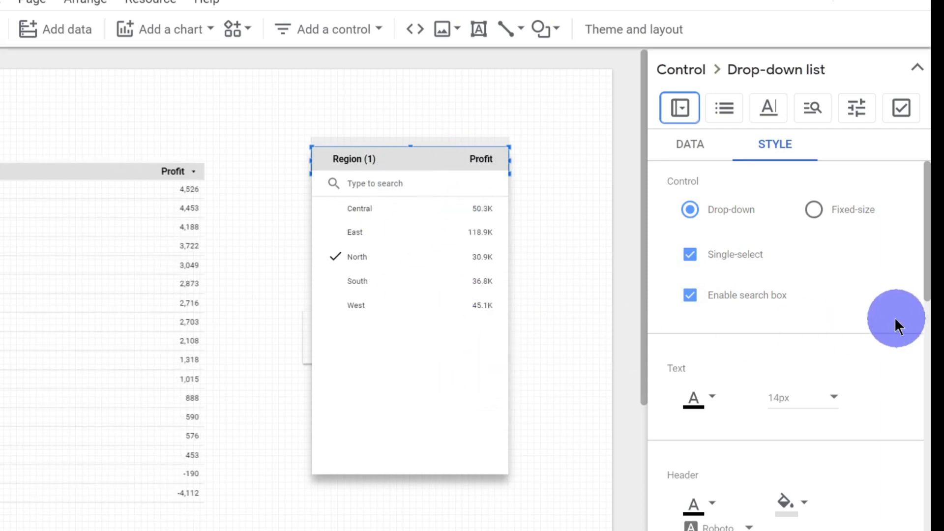
pyautogui.click(729, 257)
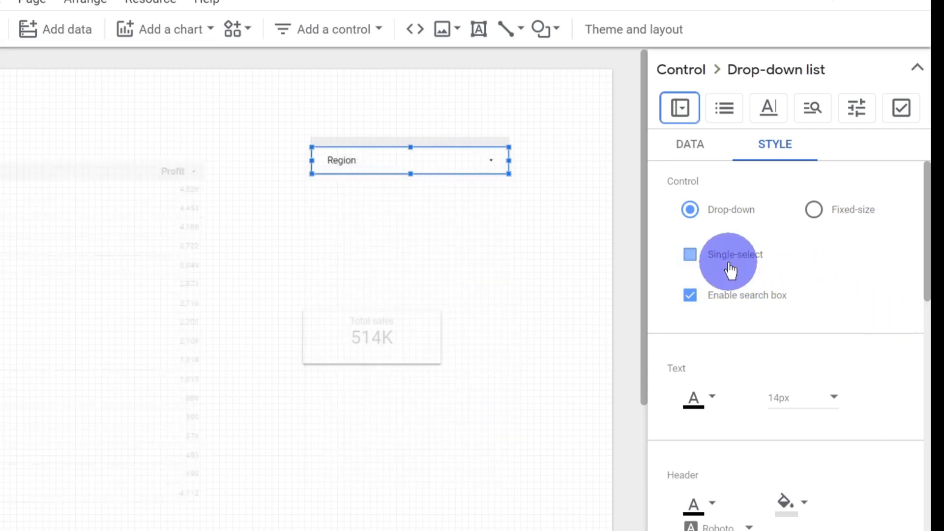
# - Display the Region control as a fixed-size list enlarged to fit all regions, with the Total sales scorecard moved below it
pyautogui.click(814, 210)
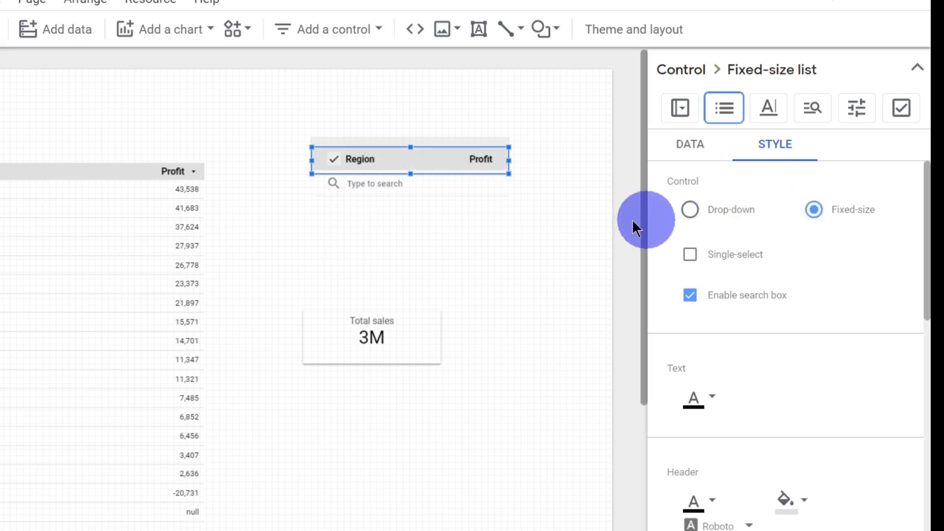
pyautogui.moveTo(509, 173); pyautogui.dragTo(569, 341)
pyautogui.moveTo(417, 352); pyautogui.dragTo(435, 433)
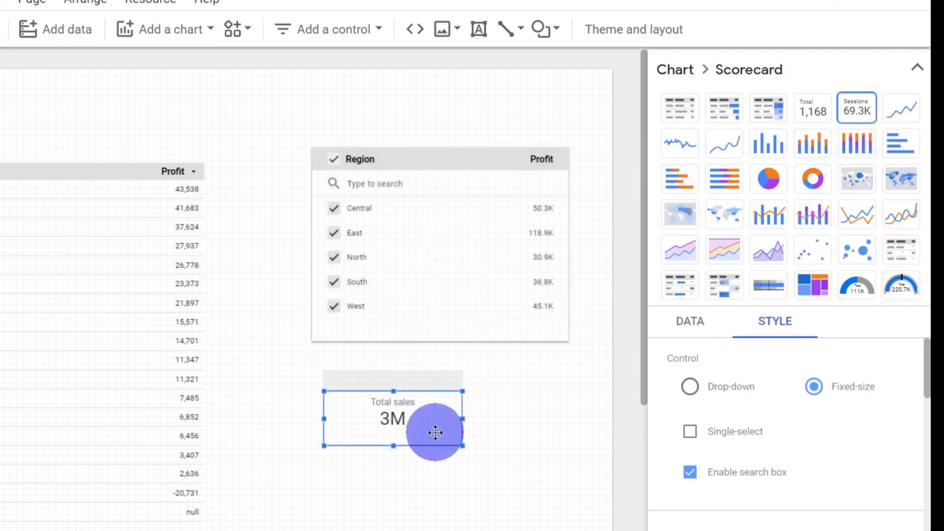
pyautogui.click(483, 130)
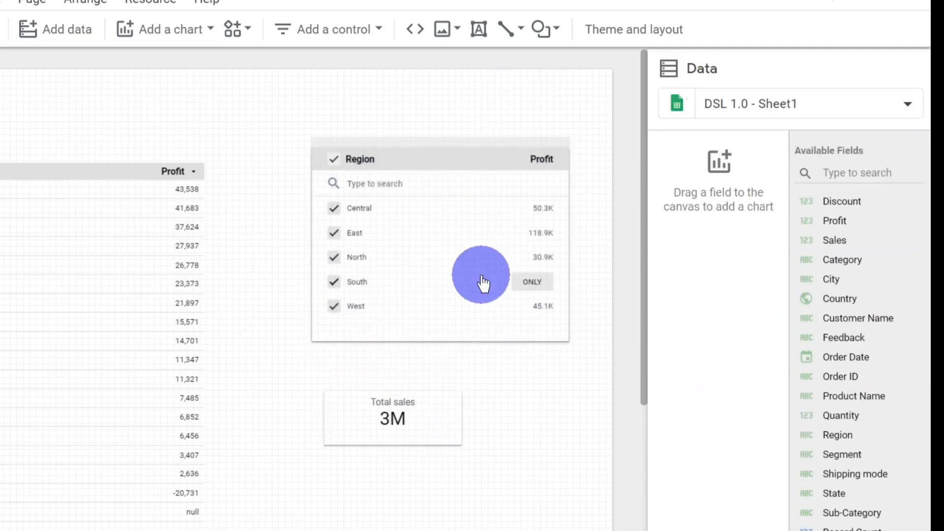
# - Switch the Region control back to the drop-down style and shrink its frame to a single row
pyautogui.click(465, 178)
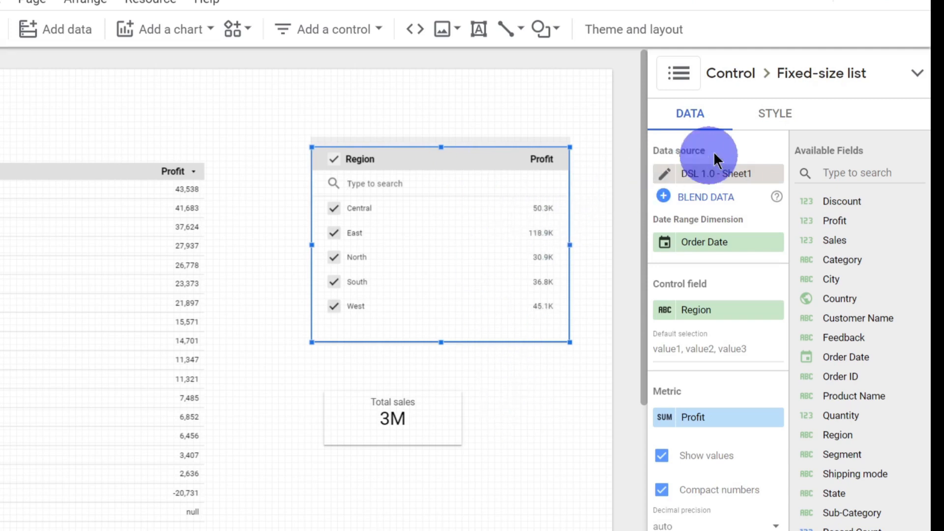
pyautogui.click(776, 115)
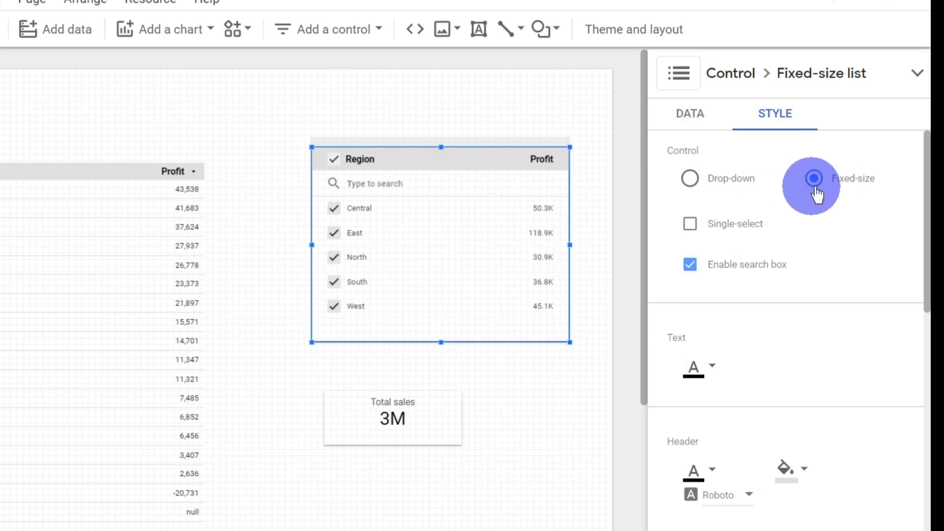
pyautogui.click(718, 197)
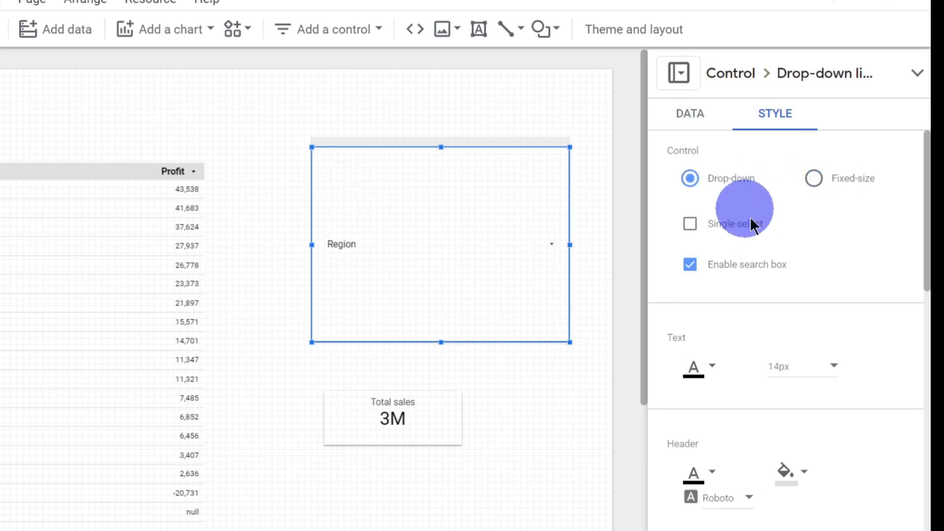
pyautogui.click(703, 115)
pyautogui.moveTo(568, 341); pyautogui.dragTo(501, 170)
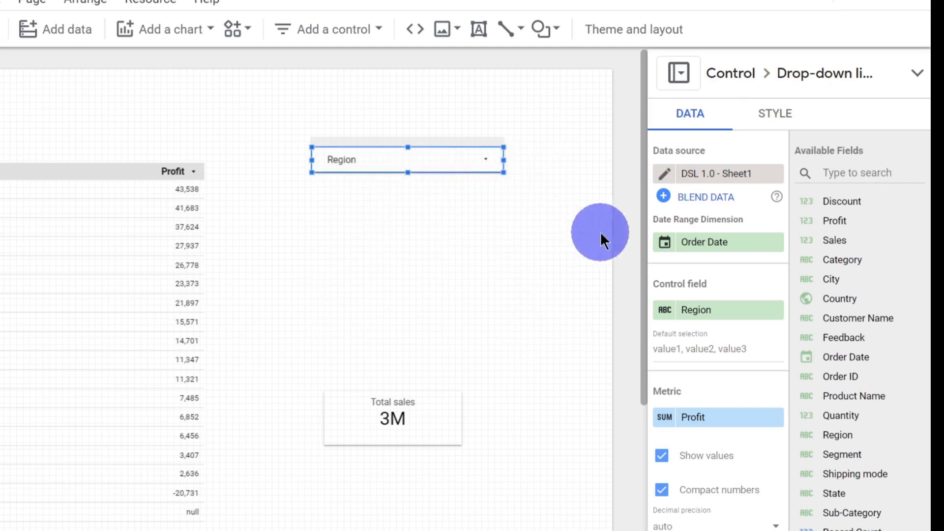
# - Open the Region drop-down list to check its entries and remove the Profit metric from the control
pyautogui.click(496, 166)
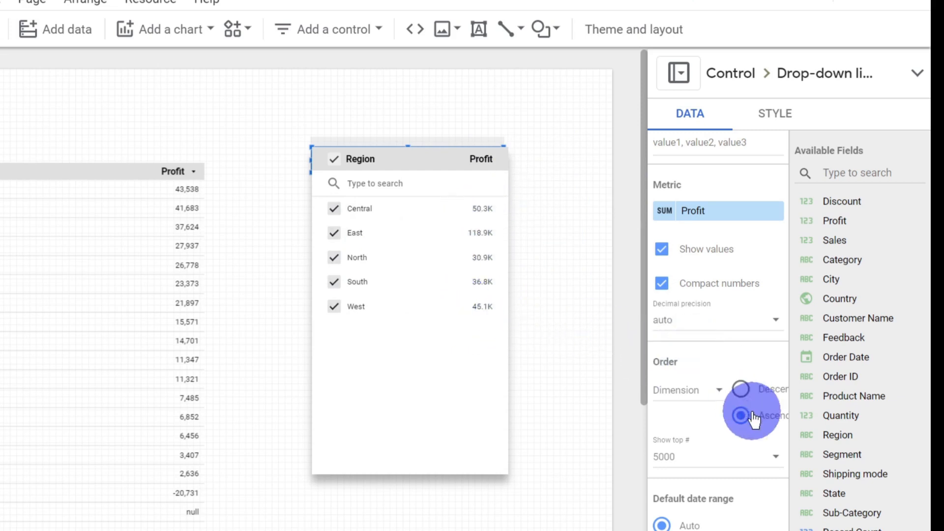
pyautogui.moveTo(698, 212)
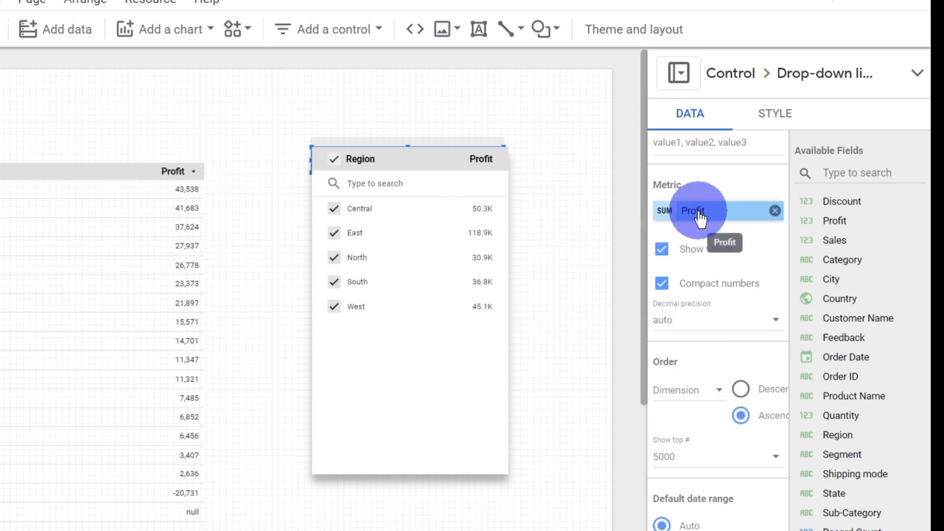
pyautogui.click(774, 211)
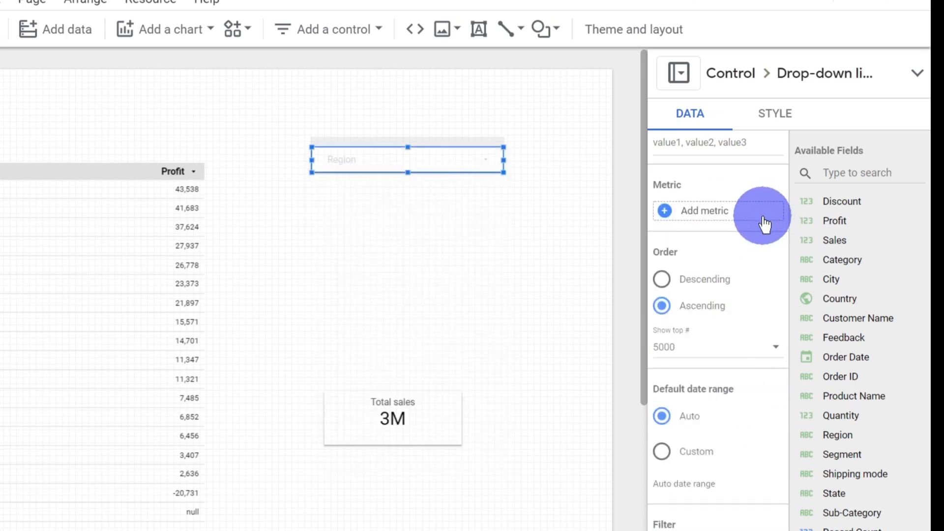